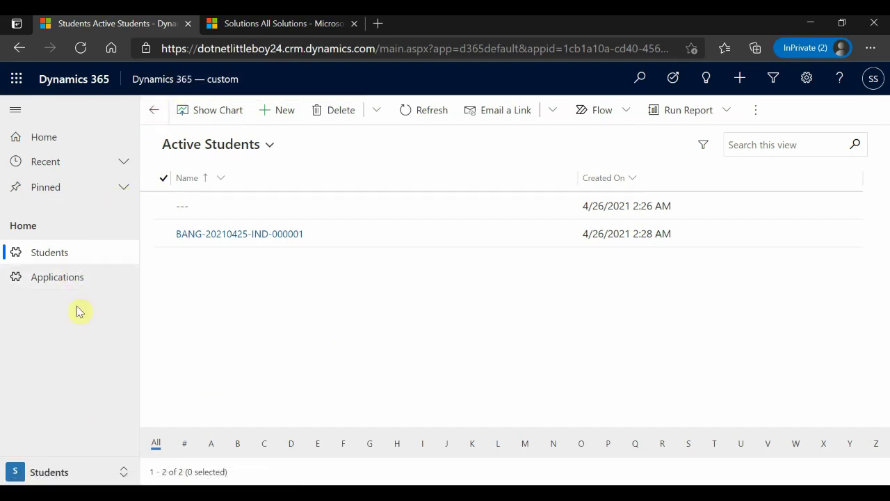
Switch the sidebar to the Business area and then back to Students
left_click(56, 466)
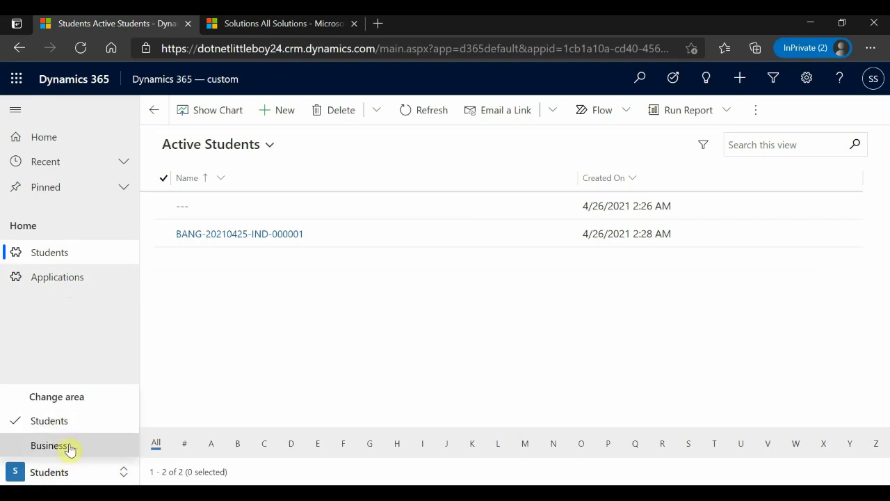
left_click(68, 446)
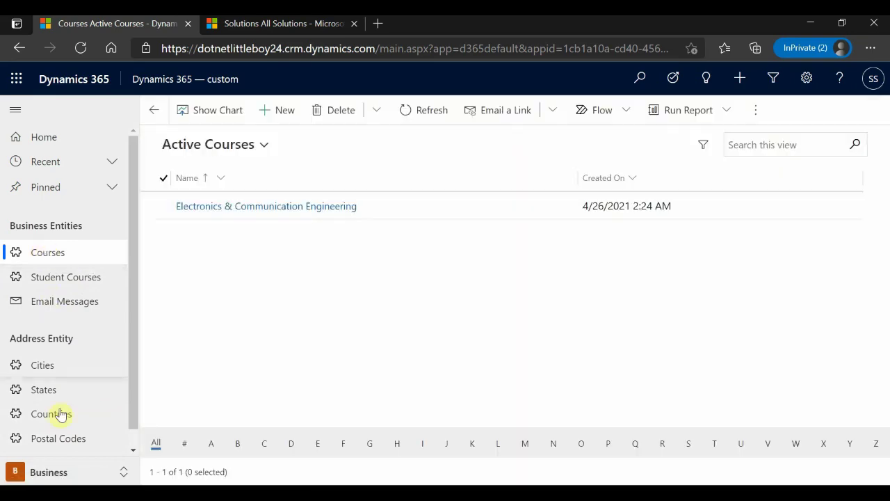
left_click(50, 473)
left_click(60, 419)
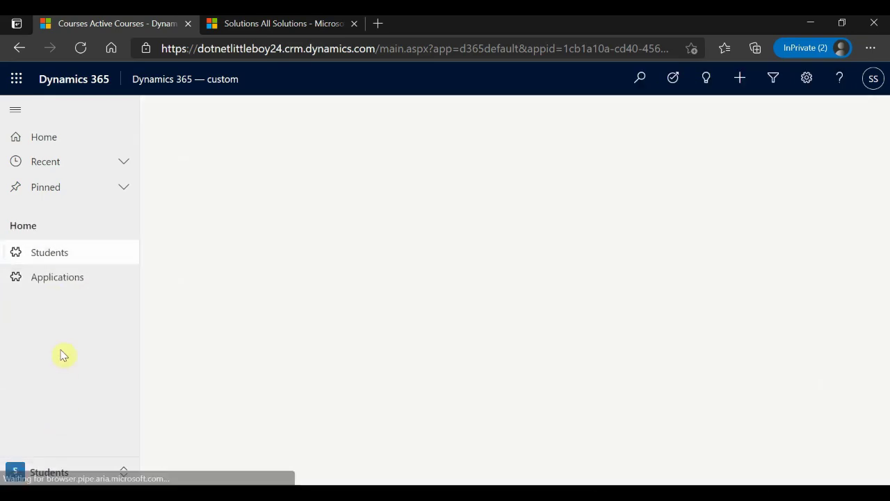
Review the existing student's Course Details tab, then return to the solutions list tab
left_click(70, 252)
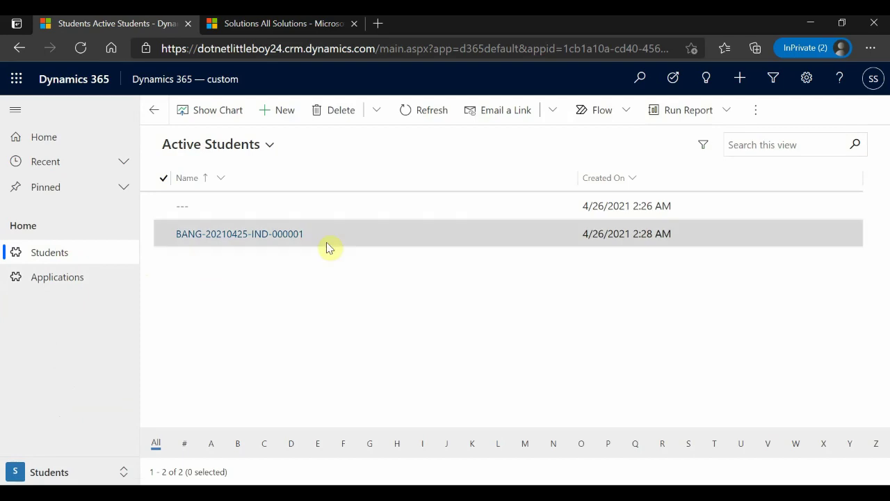
double_click(348, 237)
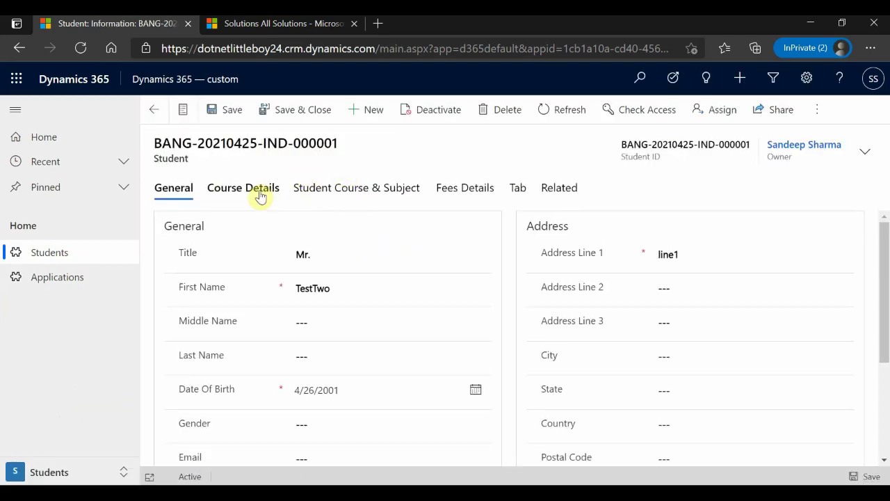
left_click(260, 194)
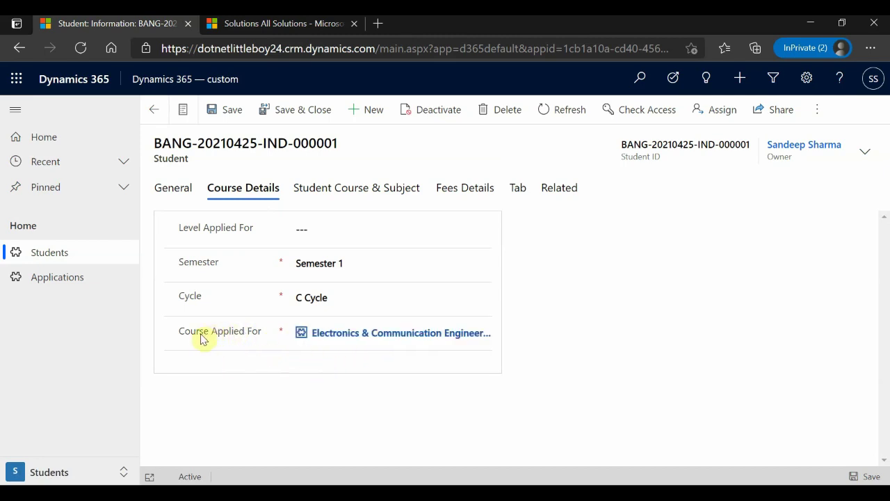
triple_click(175, 340)
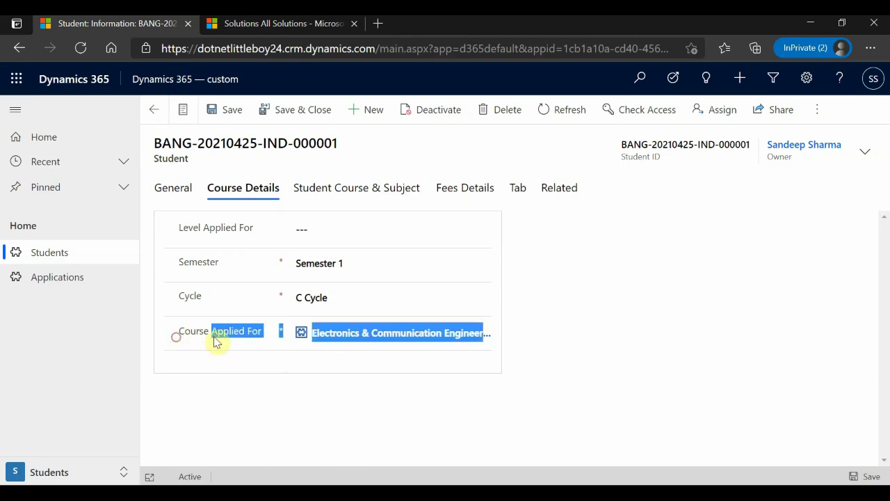
left_click(249, 343)
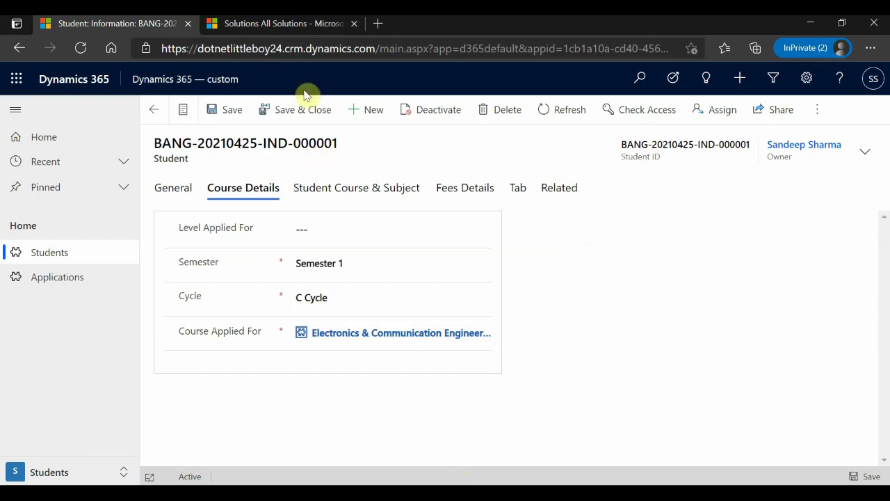
left_click(308, 26)
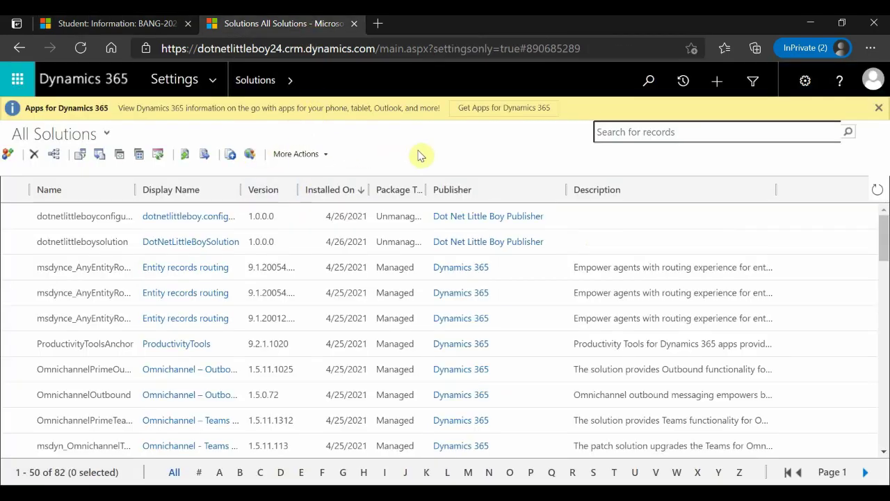
Open the dotnetlittleboy.configuration solution
left_click(219, 221)
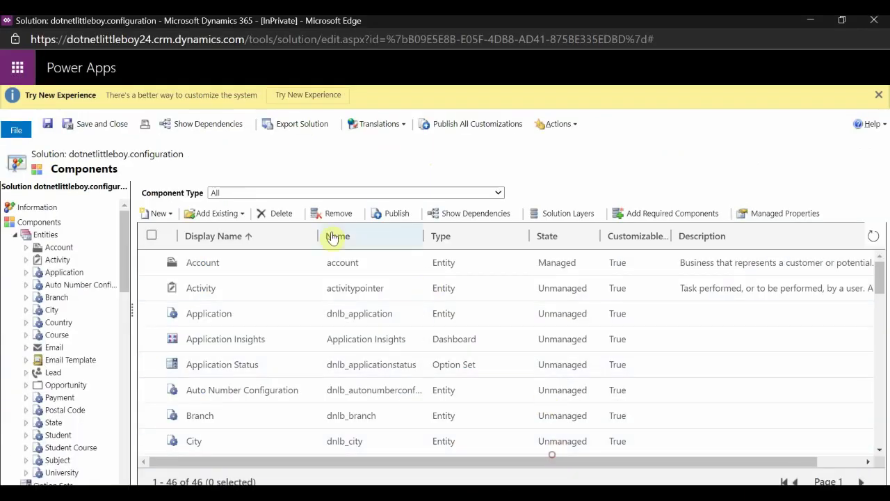
scroll(56, 327, "down", 1)
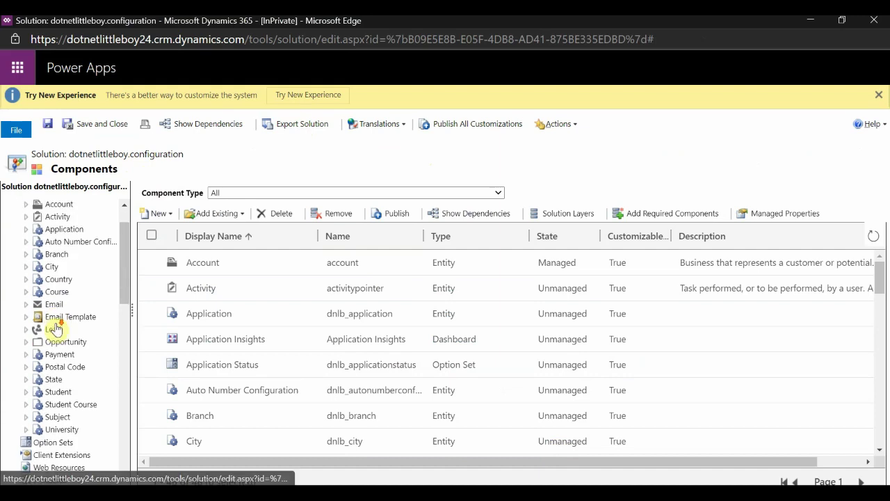
scroll(56, 329, "up", 3)
scroll(54, 326, "down", 5)
scroll(50, 326, "up", 4)
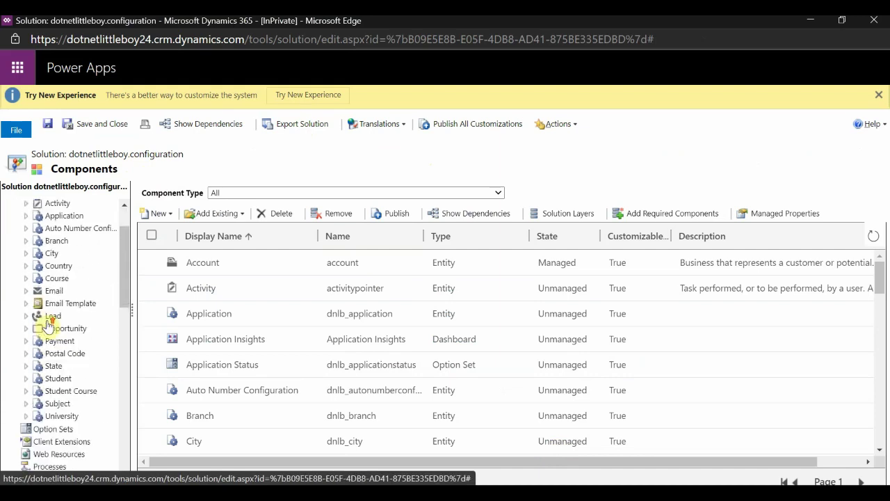
scroll(49, 322, "up", 1)
scroll(49, 324, "down", 3)
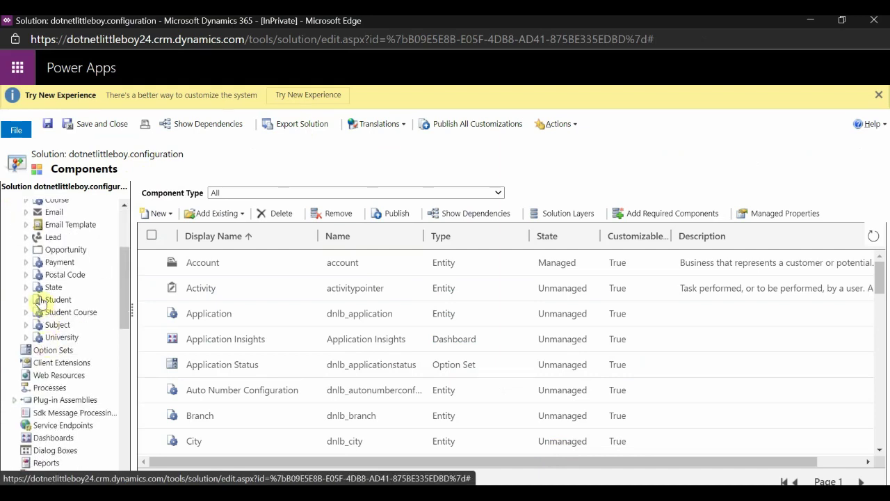
Expand the Student and Course entities and list the Course entity's forms
left_click(25, 300)
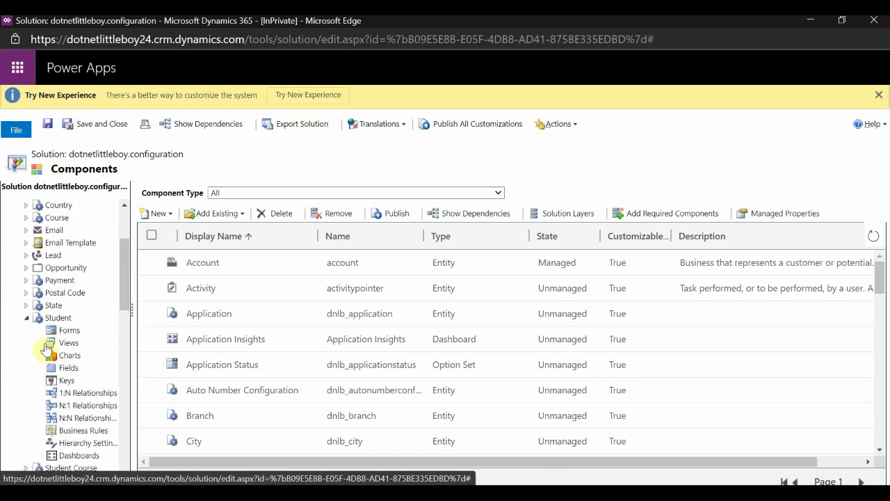
scroll(70, 278, "down", 2)
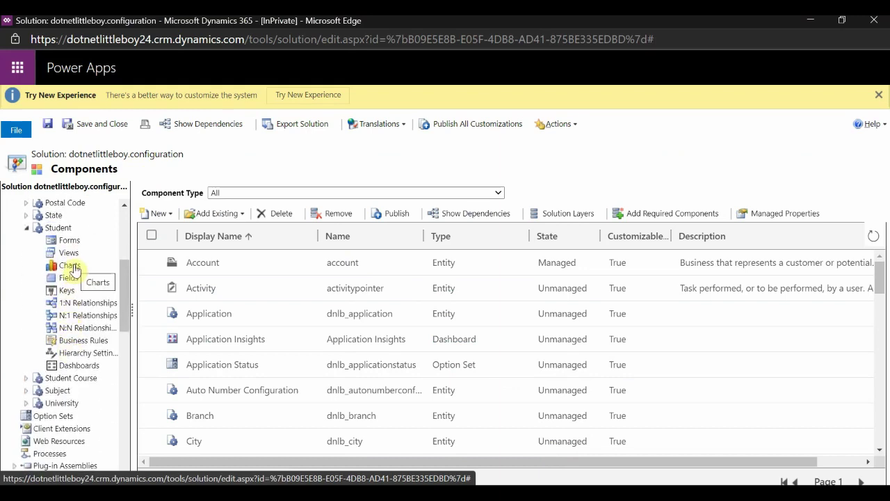
scroll(70, 367, "up", 5)
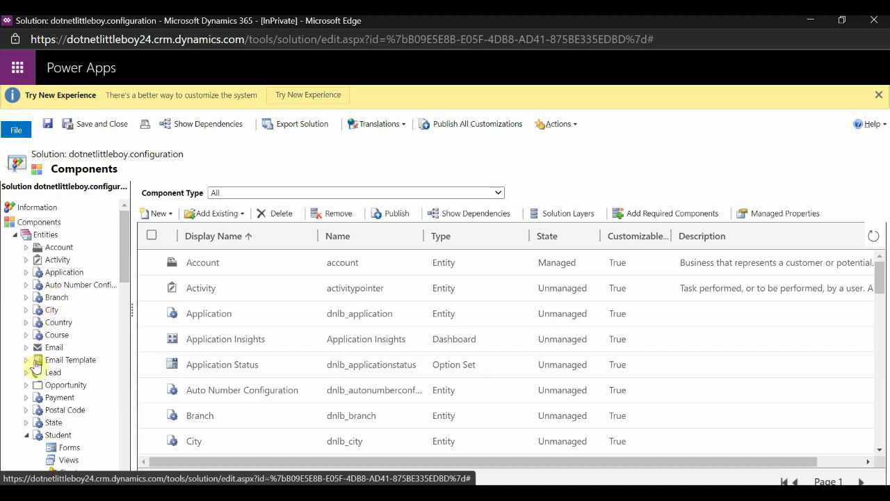
left_click(26, 335)
scroll(70, 292, "down", 3)
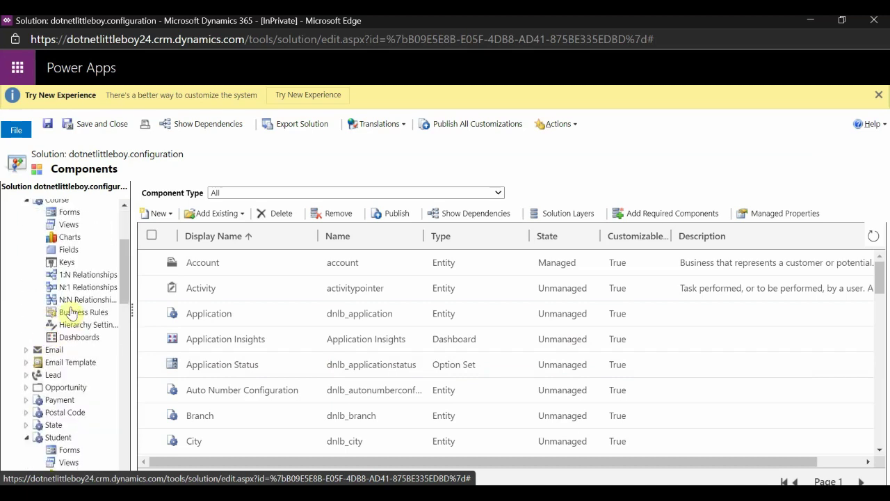
scroll(72, 293, "up", 2)
left_click(69, 304)
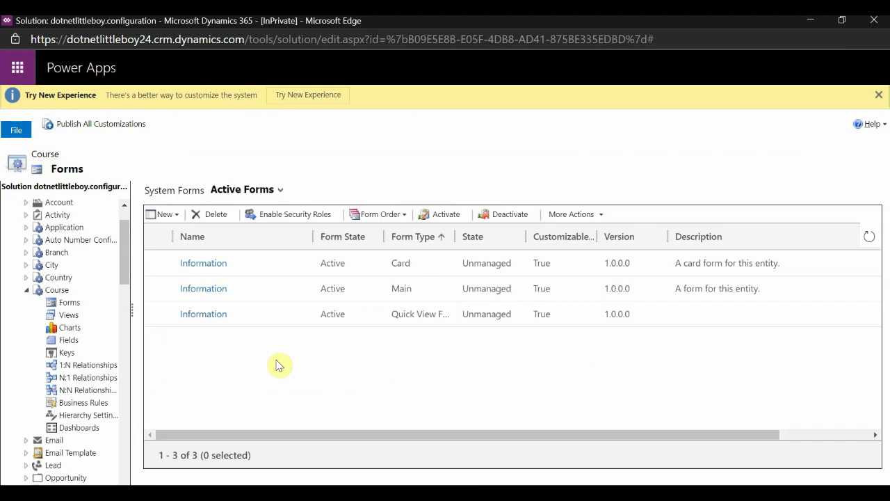
scroll(55, 310, "down", 1)
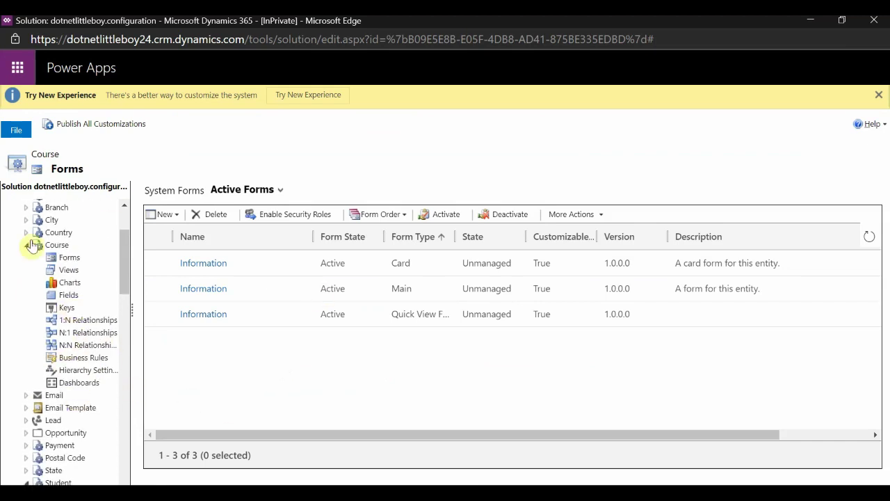
scroll(65, 368, "down", 4)
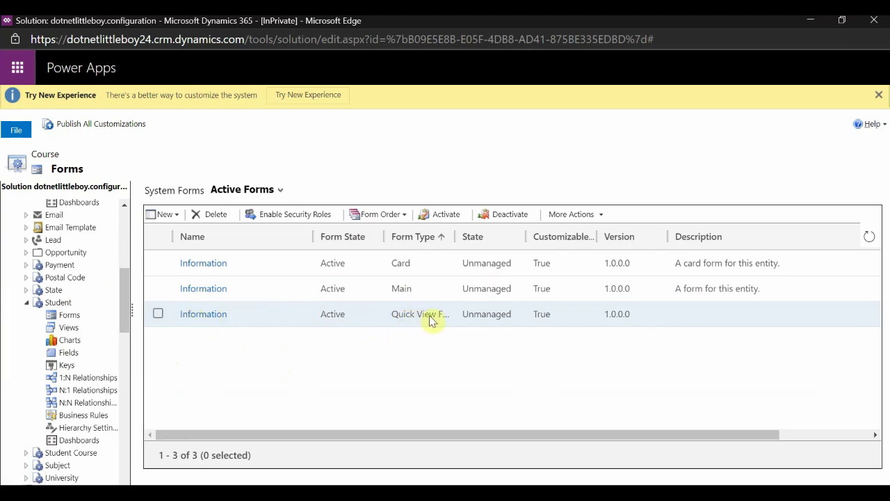
left_click(357, 359)
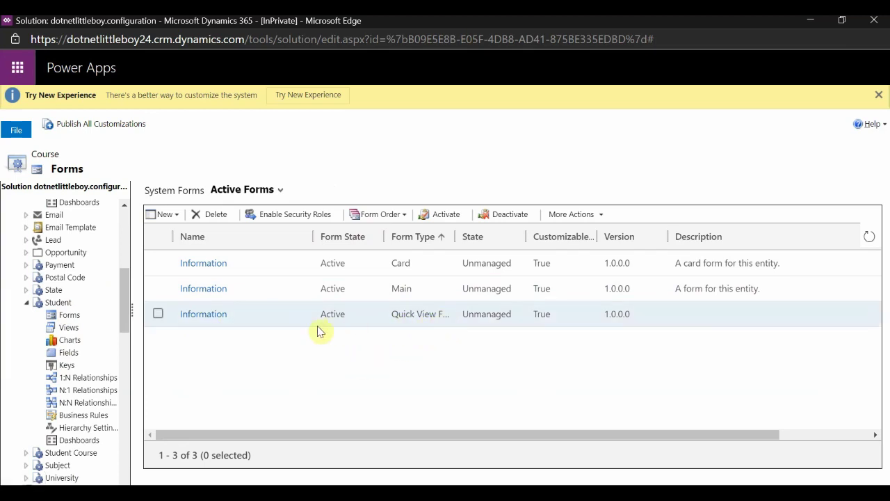
left_click(169, 215)
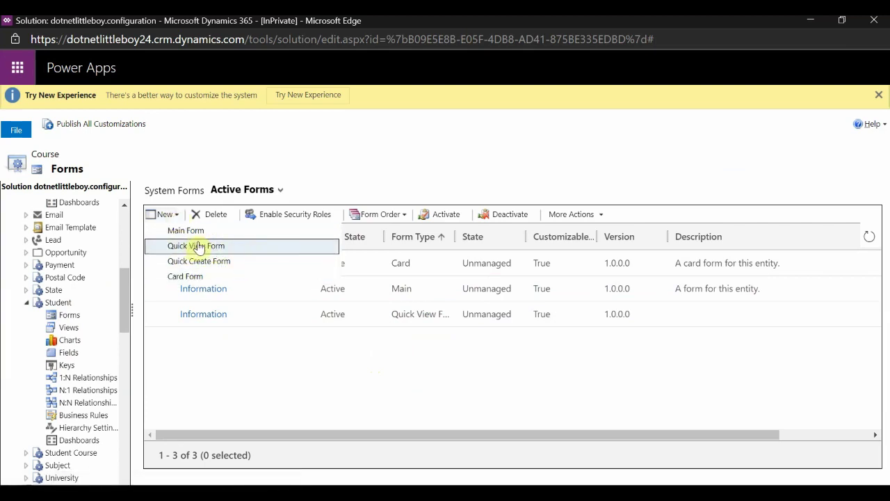
left_click(252, 349)
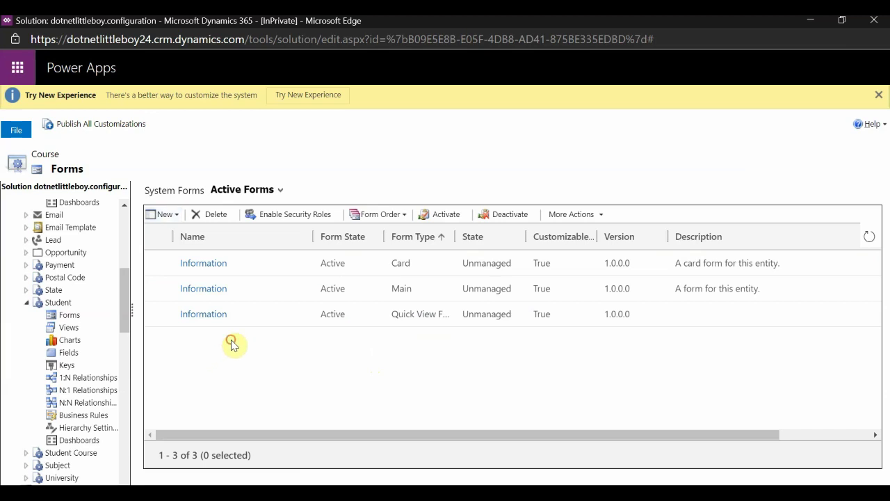
In the Course quick view form, place Course Fee from Field Explorer above Owner
left_click(204, 317)
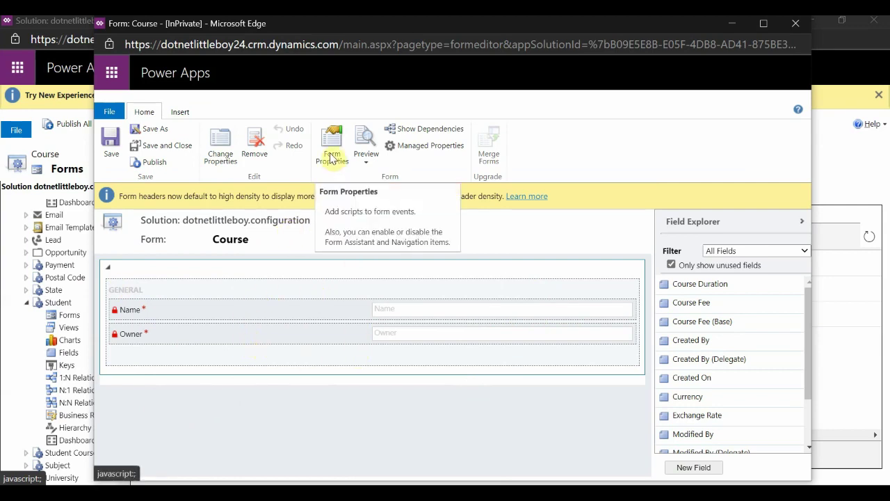
left_click(176, 112)
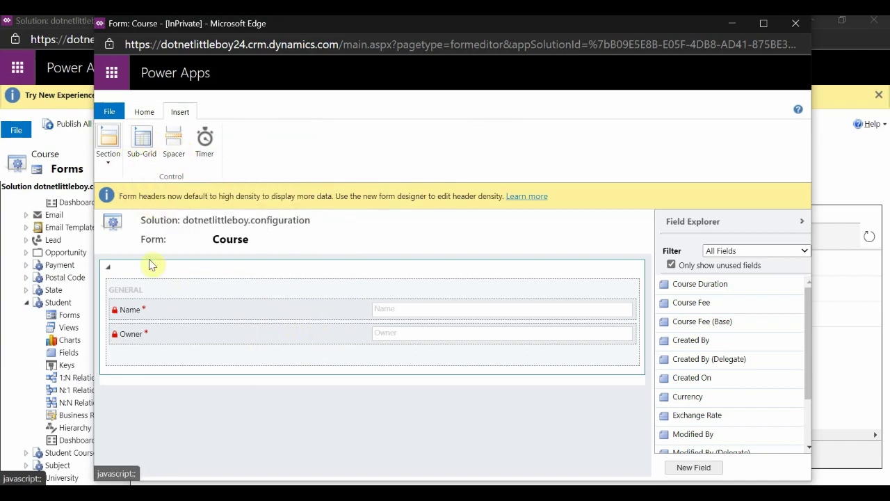
left_click(144, 112)
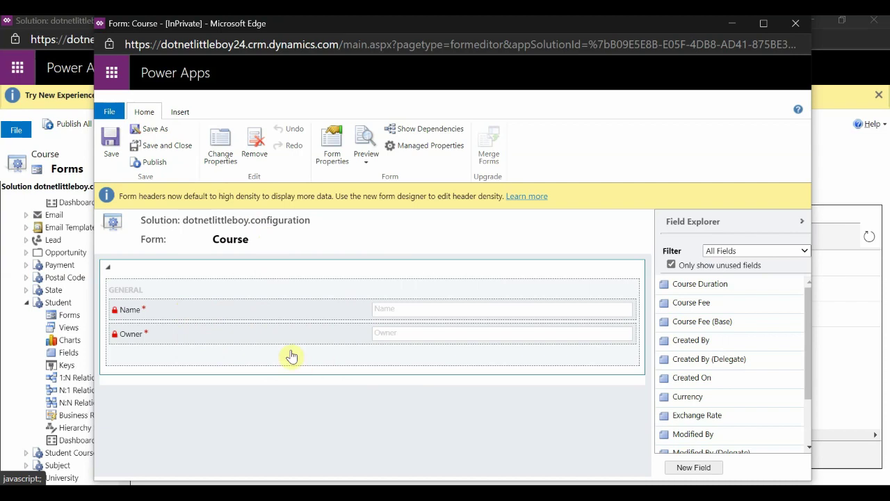
scroll(731, 381, "down", 1)
scroll(735, 385, "up", 1)
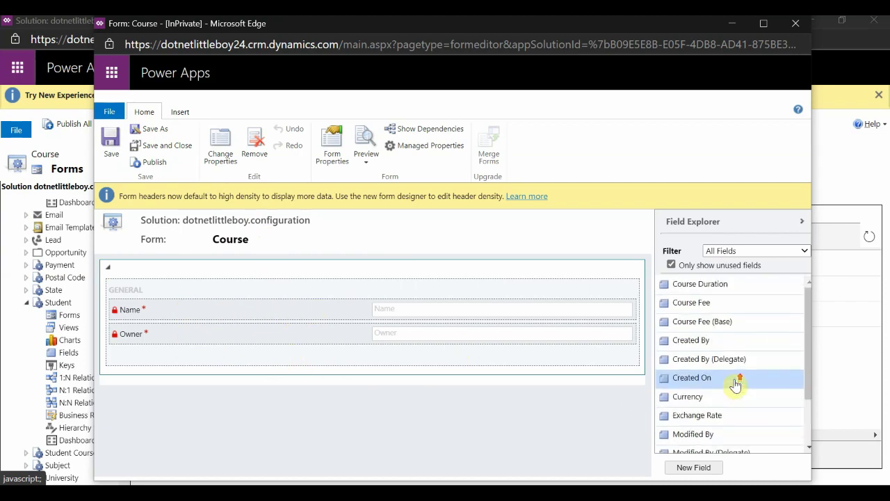
scroll(735, 383, "down", 1)
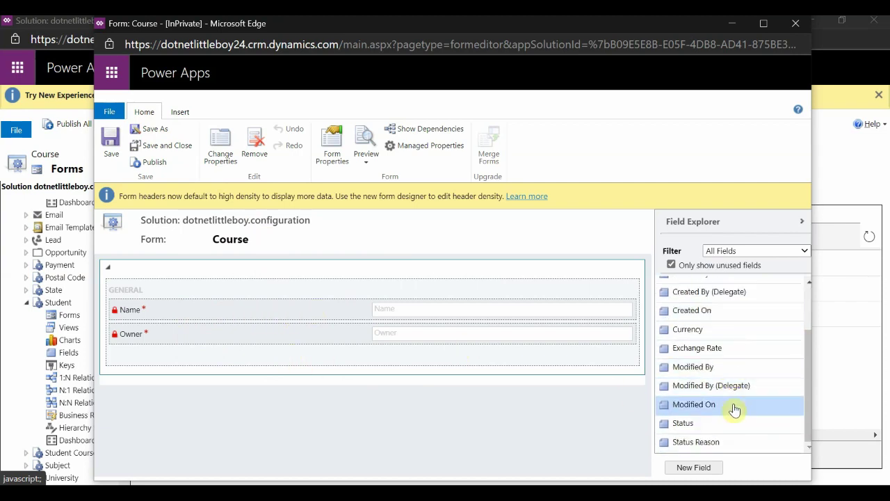
scroll(736, 404, "up", 1)
scroll(735, 399, "up", 1)
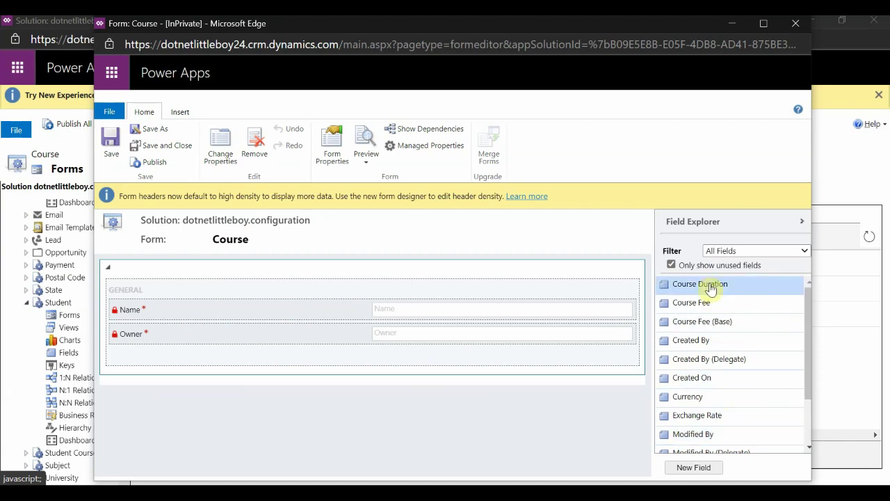
left_click_drag(747, 284, 240, 338)
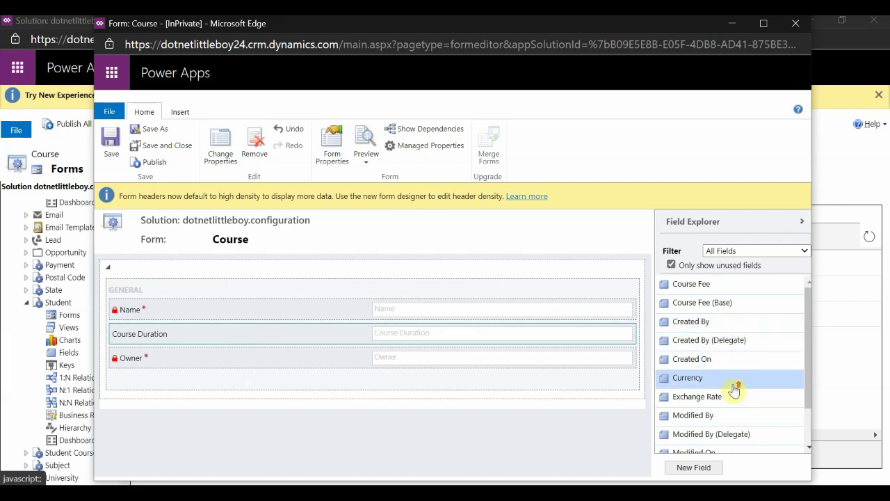
left_click_drag(709, 284, 227, 362)
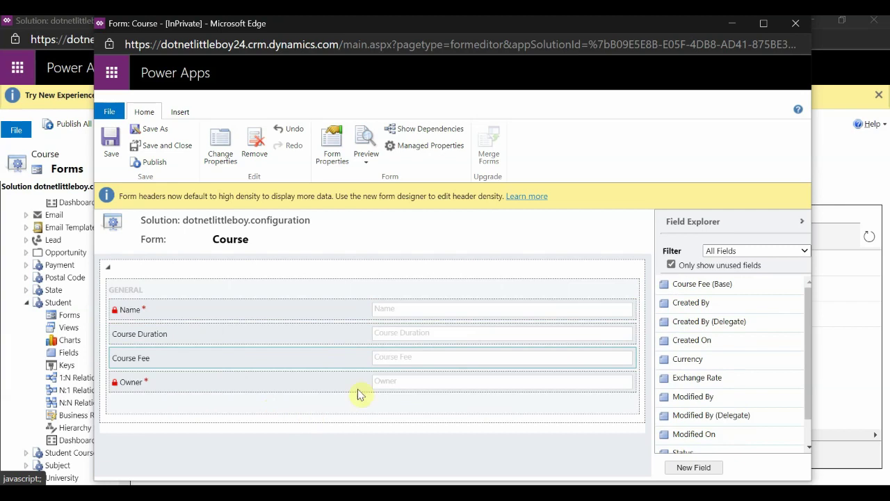
left_click(217, 386)
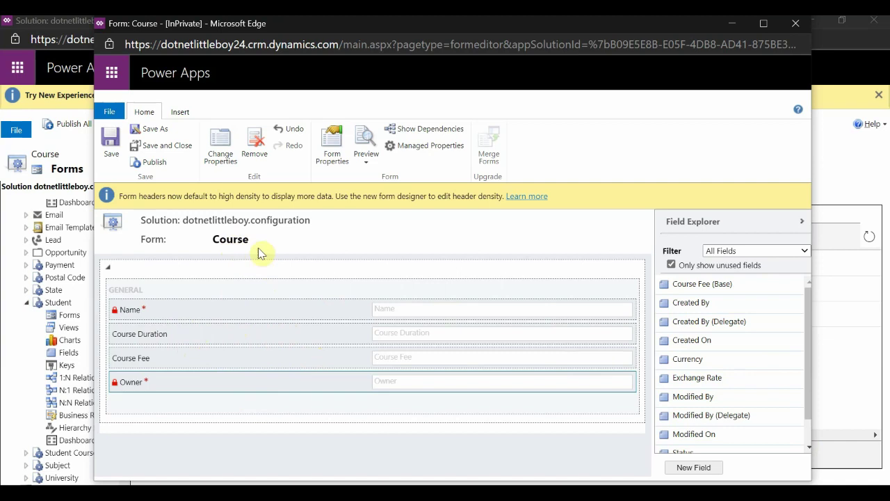
Save and publish the Course quick view form, then close its editor
left_click(113, 153)
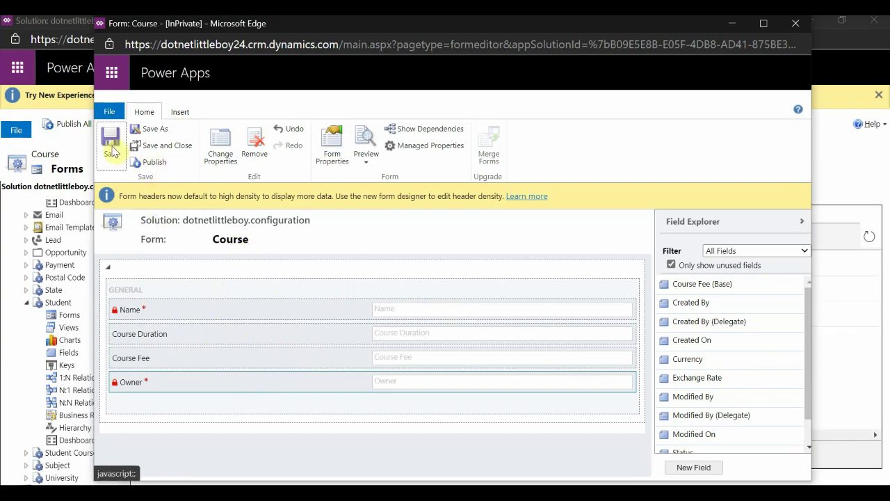
left_click(152, 163)
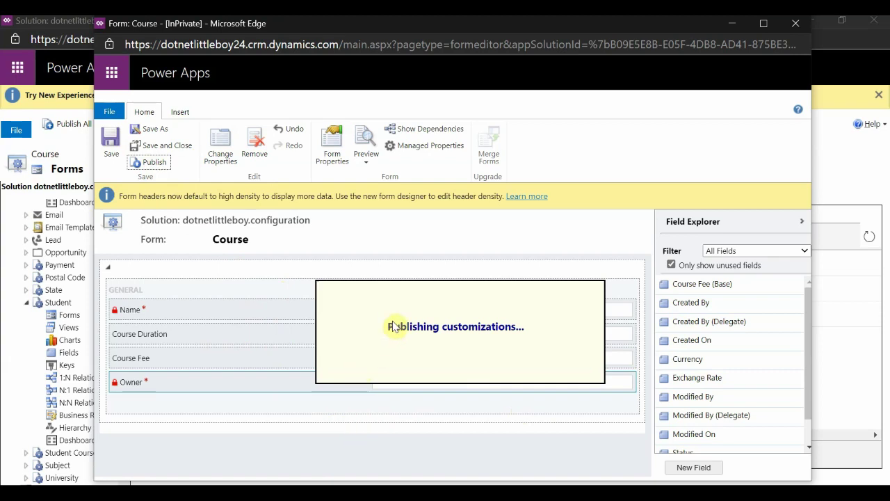
left_click(162, 145)
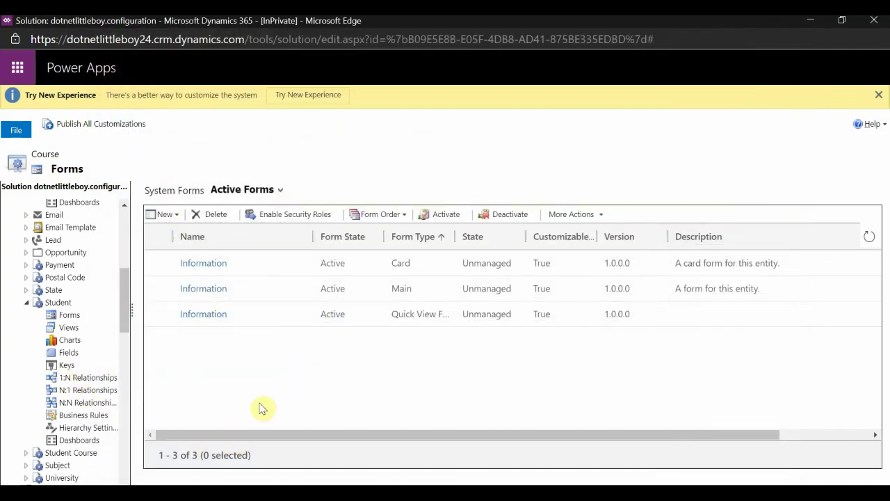
List the Student entity's forms in the solution tree
scroll(97, 387, "down", 3)
scroll(94, 382, "down", 2)
scroll(90, 378, "up", 5)
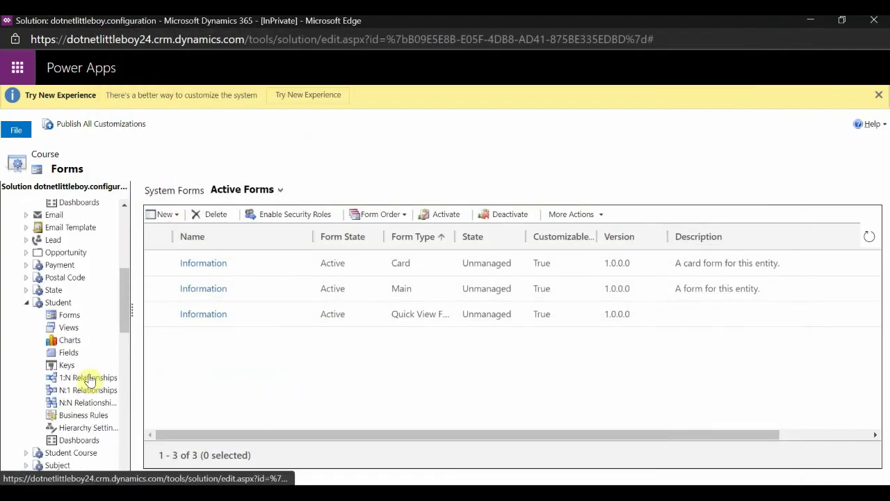
left_click(68, 317)
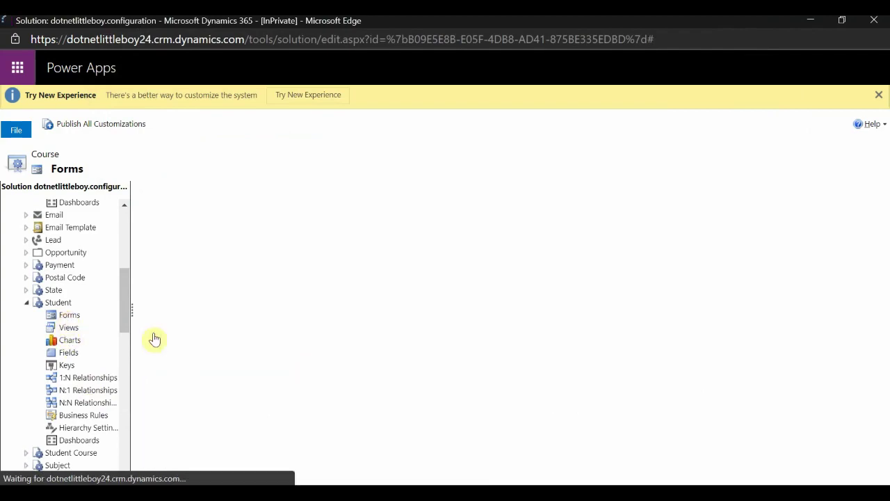
Check the student record tab in the other window, then return to the solution window
mouse_move(430, 465)
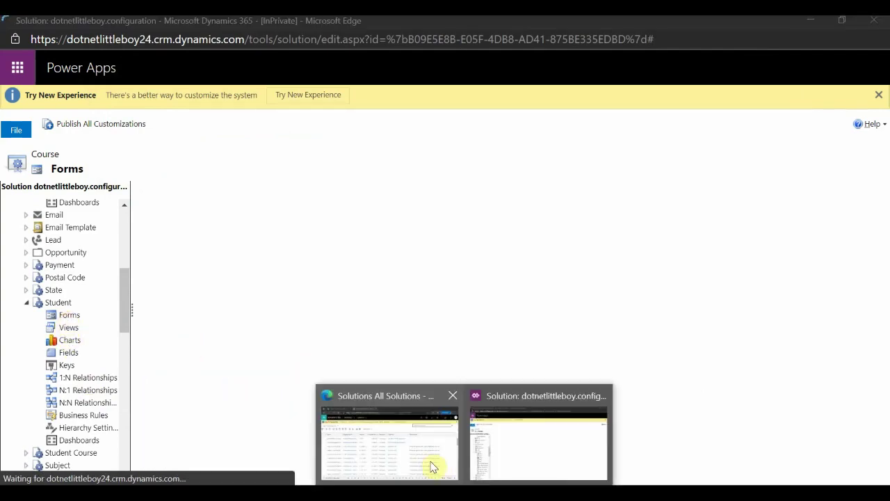
left_click(394, 454)
left_click(133, 23)
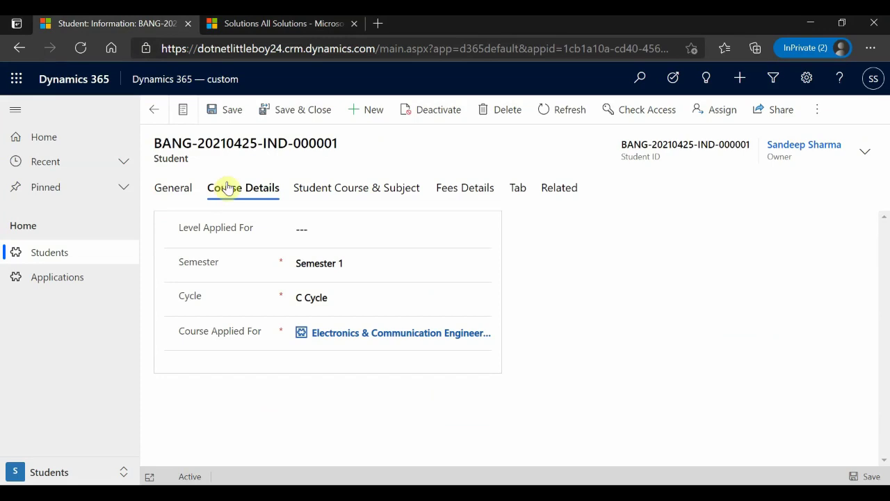
left_click_drag(201, 161, 306, 209)
left_click(537, 264)
left_click(543, 445)
Open the Student Main Information form maximised and select Course Details' empty right column
left_click(204, 288)
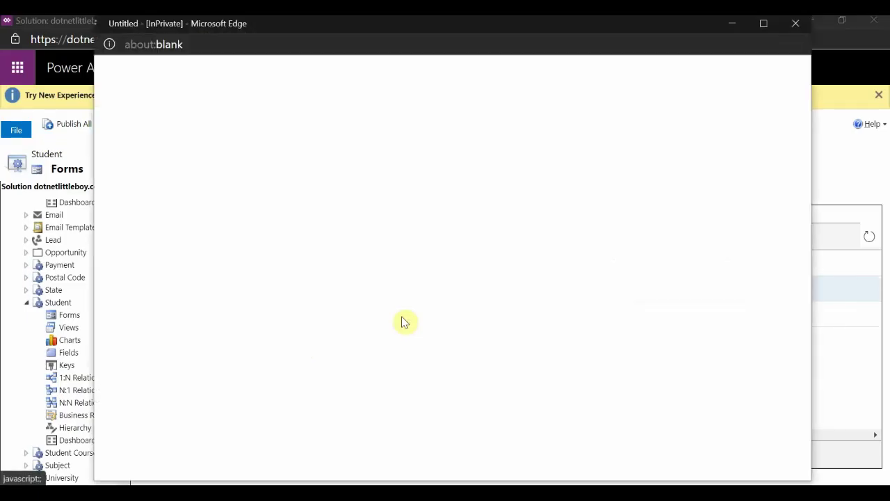
left_click(763, 22)
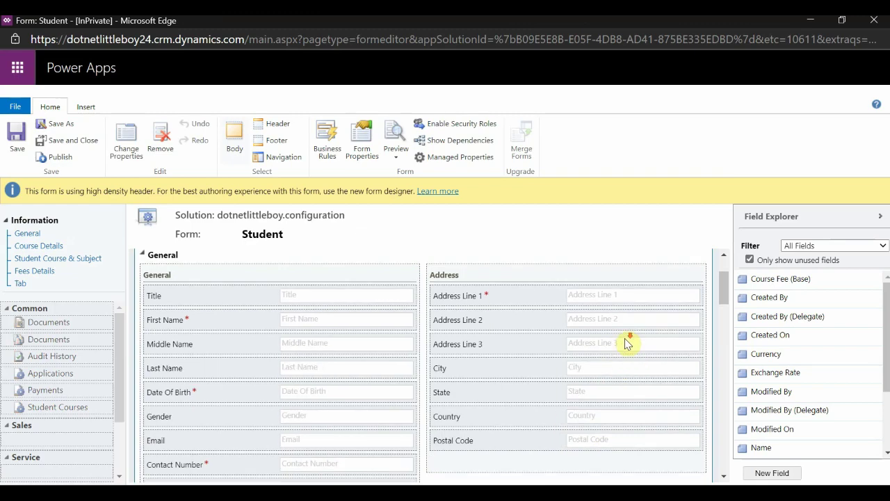
scroll(627, 343, "down", 1)
scroll(628, 343, "up", 2)
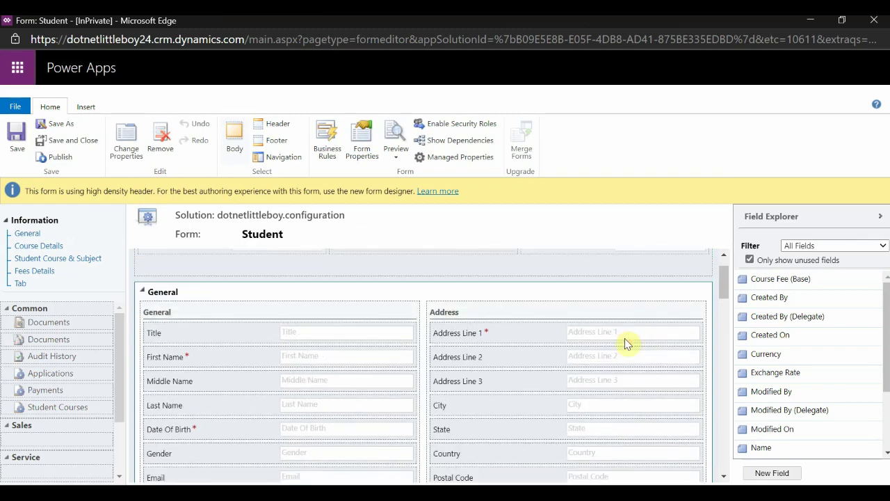
scroll(627, 343, "down", 5)
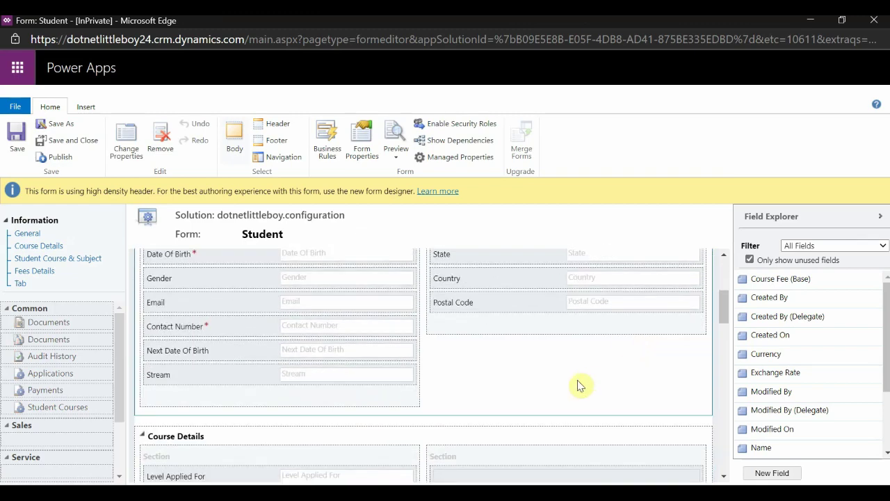
scroll(579, 384, "up", 3)
scroll(334, 366, "up", 2)
scroll(389, 383, "down", 7)
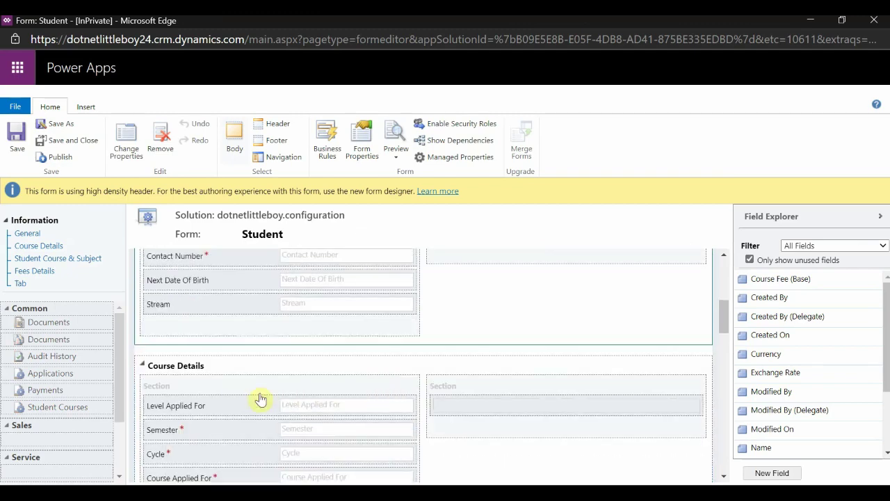
scroll(275, 389, "down", 3)
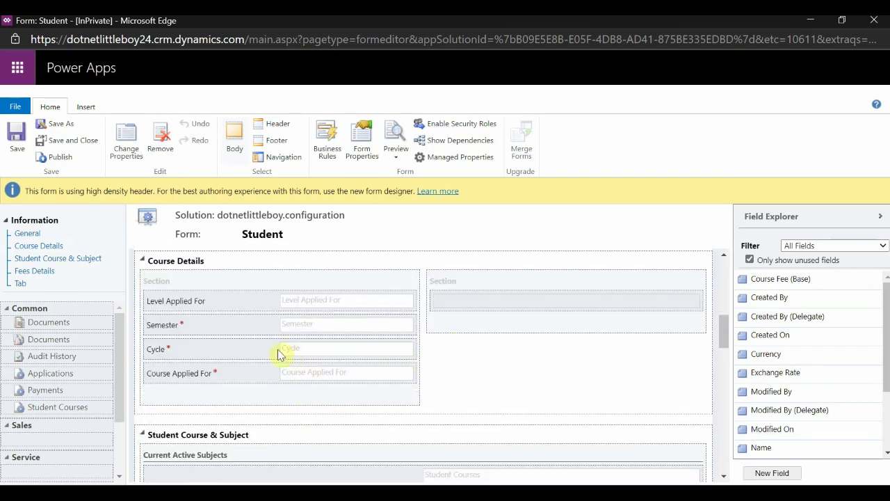
left_click(224, 381)
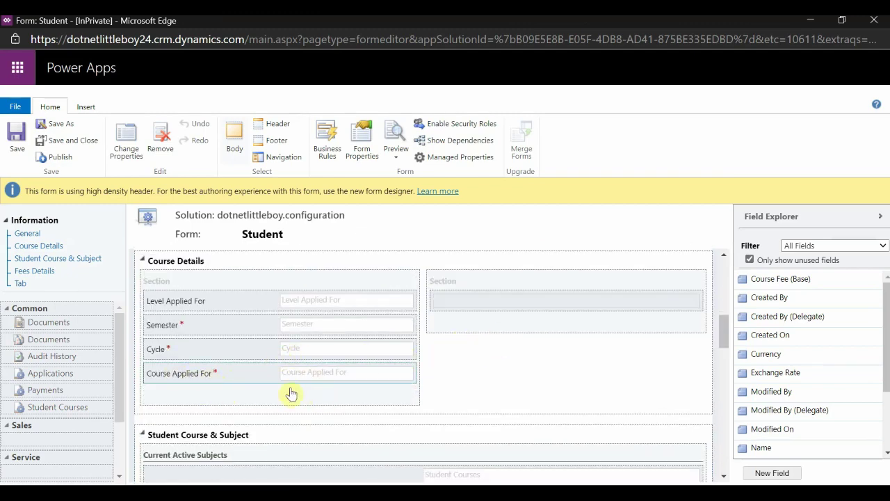
scroll(235, 389, "up", 1)
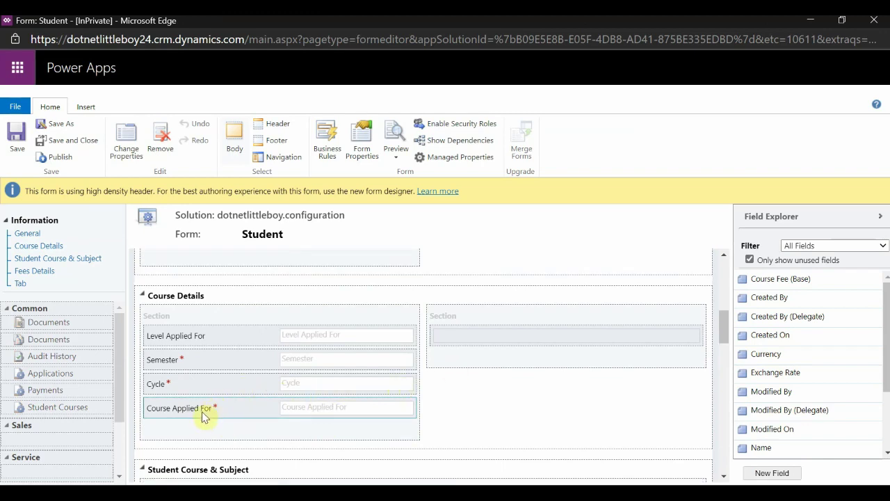
left_click(471, 329)
scroll(492, 340, "up", 1)
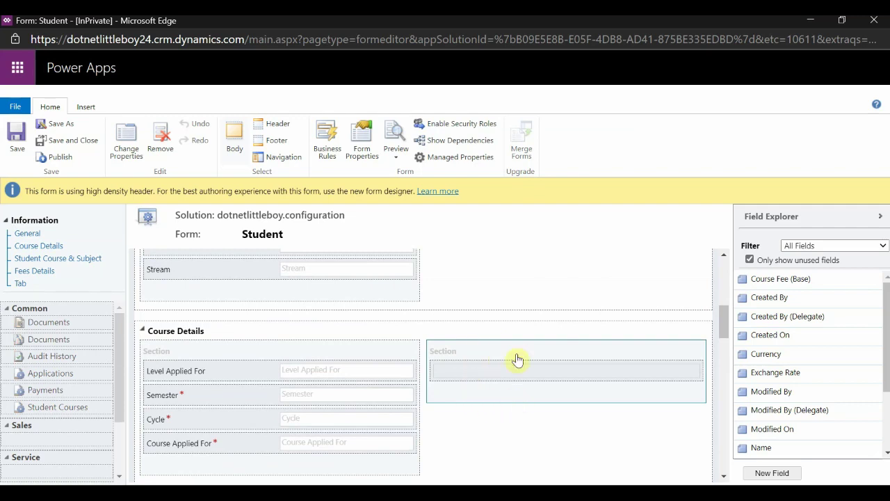
Insert a Quick View Form control from the Insert tab
left_click(85, 106)
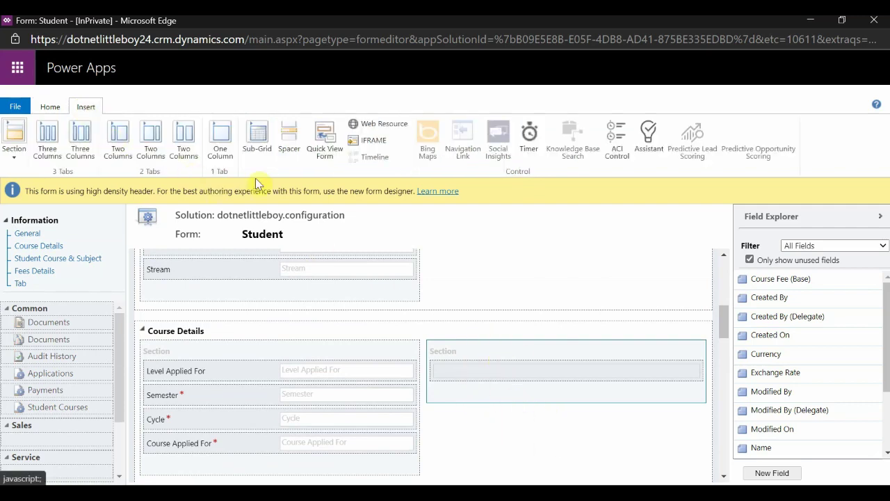
left_click(323, 154)
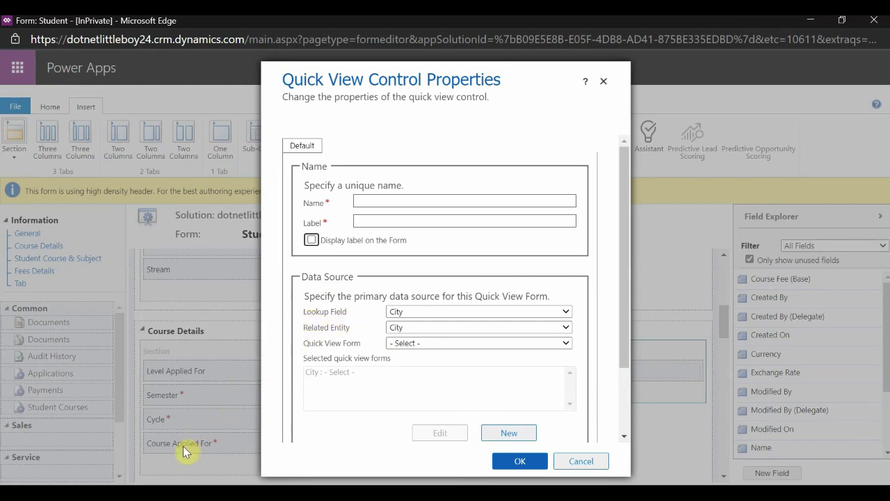
Set the lookup field to Course Applied For and the quick view form to Information
left_click(415, 313)
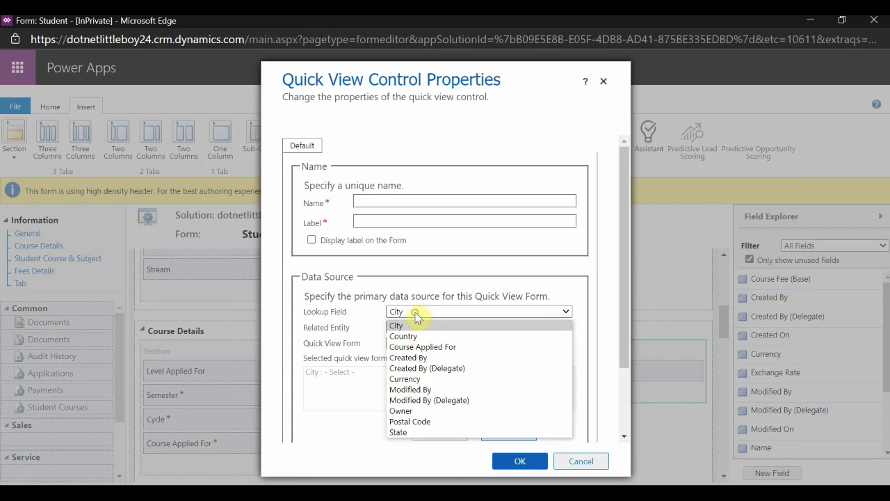
left_click(447, 348)
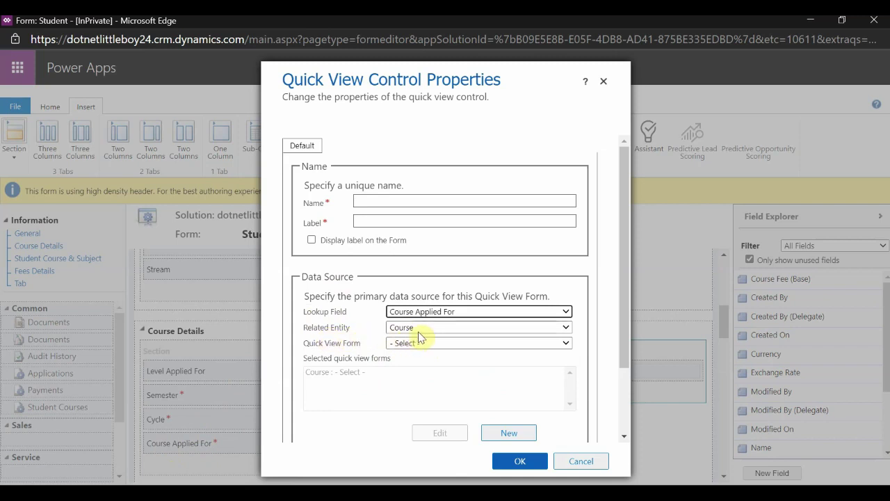
left_click(420, 342)
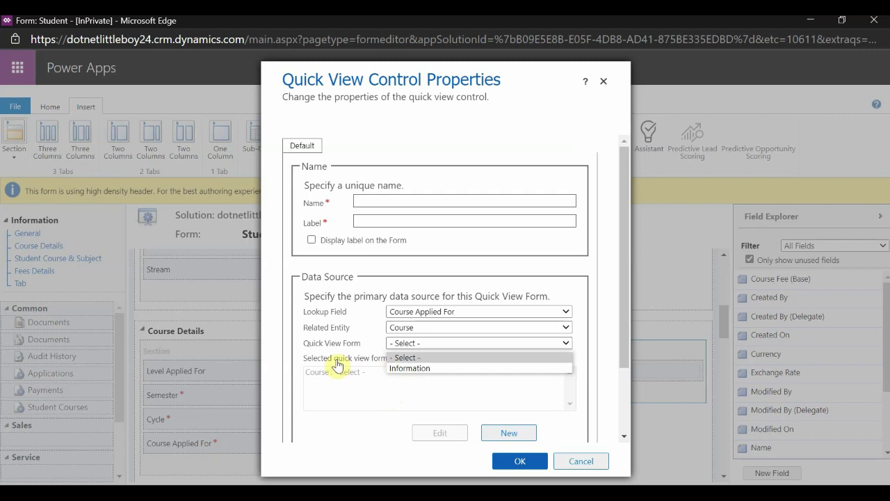
left_click(423, 368)
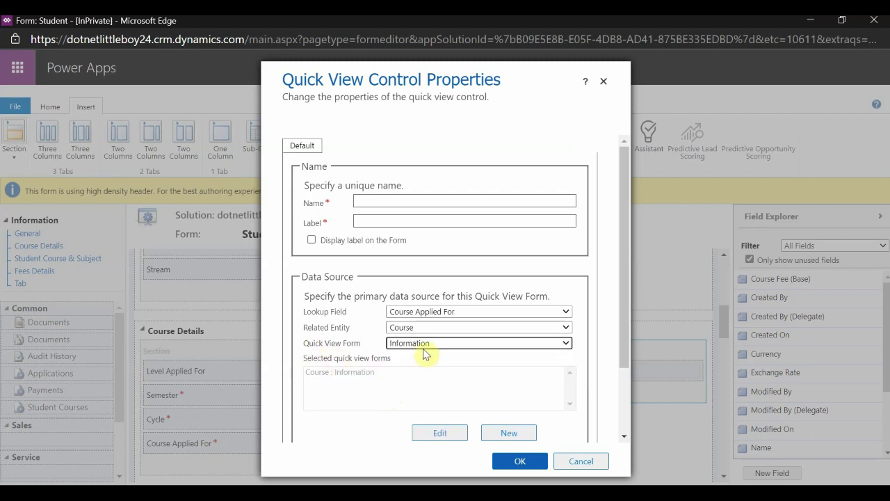
Name the control CourseDetails, label it Course Details, and show the label on the form
left_click(371, 202)
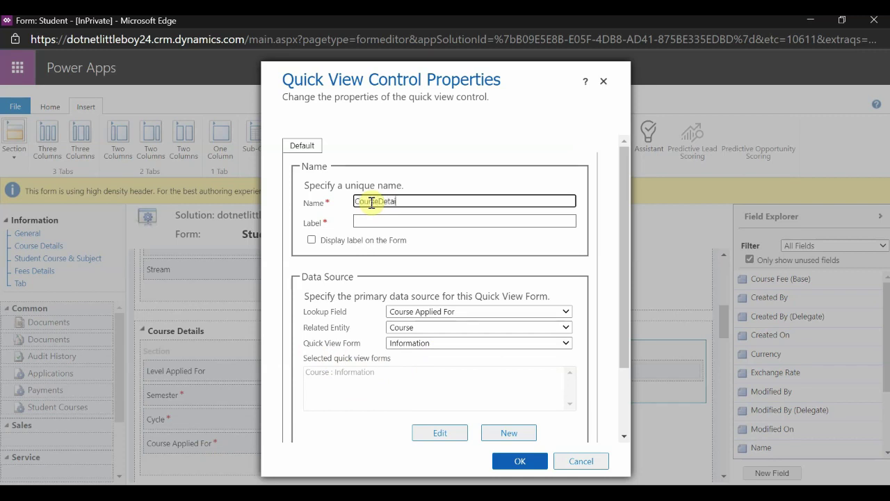
type("CourseDetails")
double_click(372, 202)
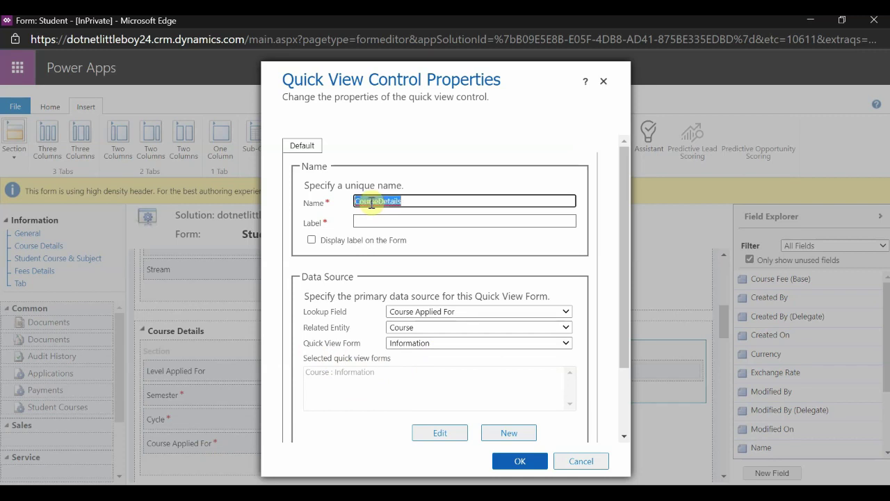
left_click(406, 221)
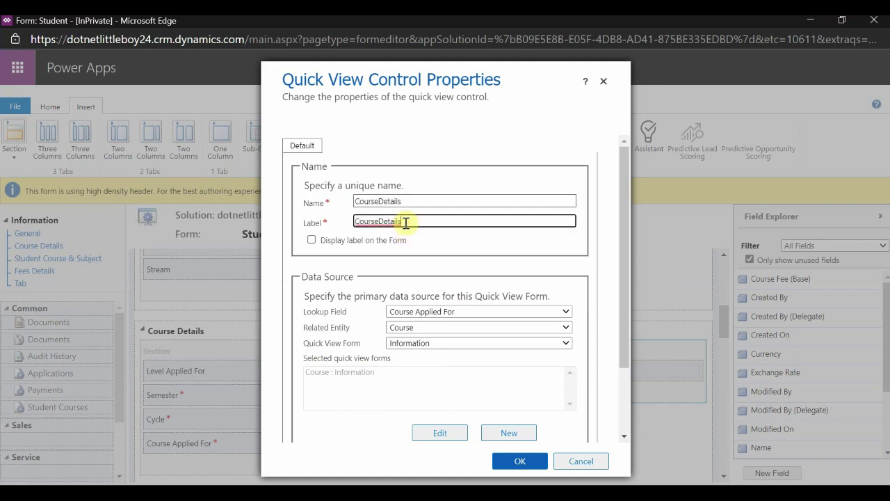
left_click(378, 221)
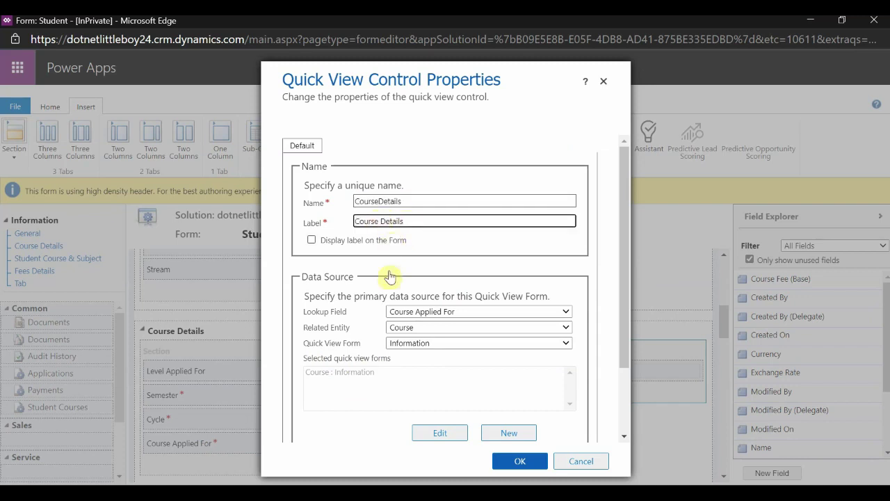